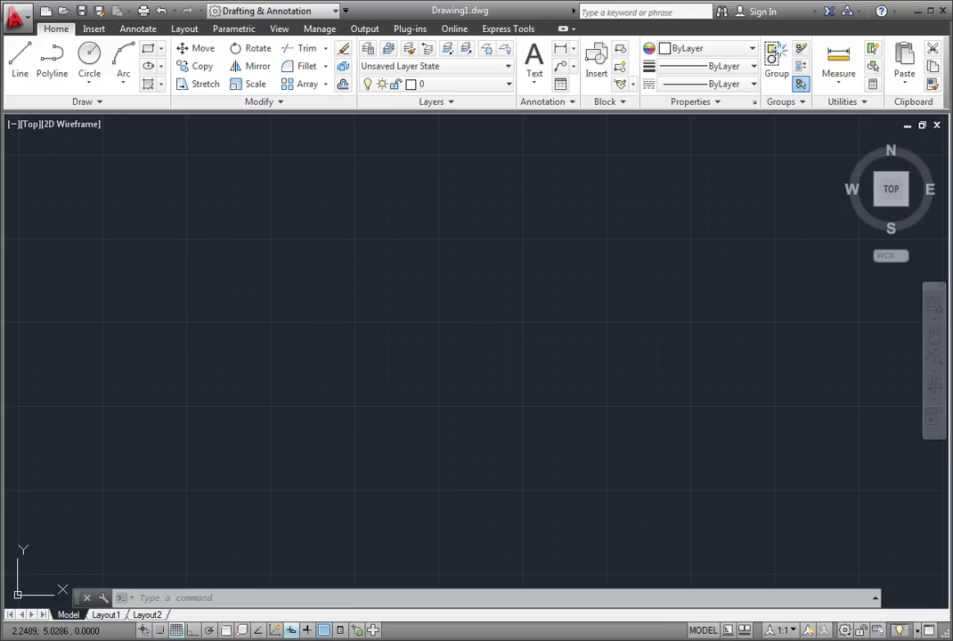
Step: Draw a slanted line on the left, running from lower left up to the right
left_click(22, 75)
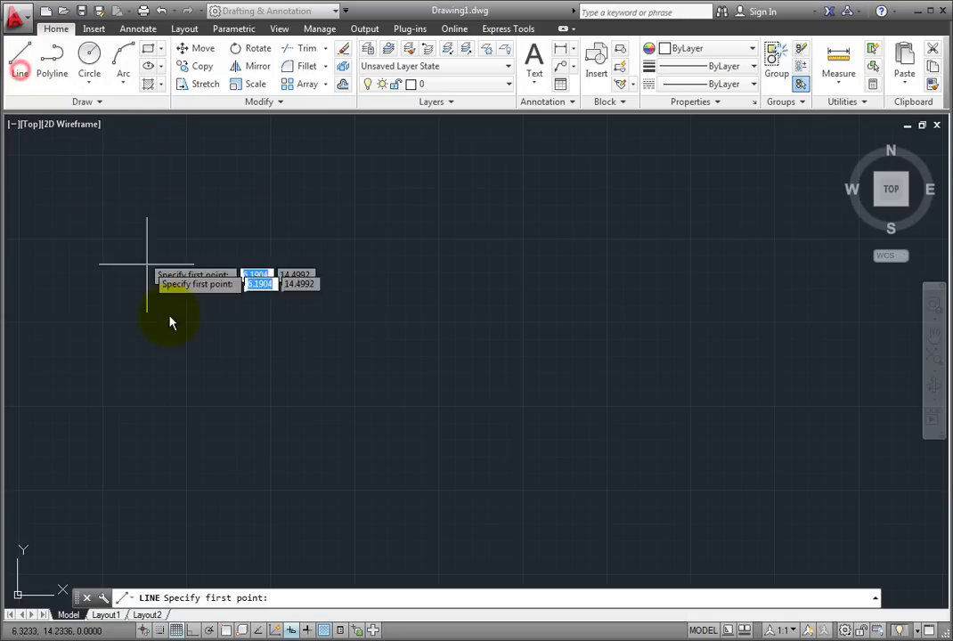
left_click(181, 524)
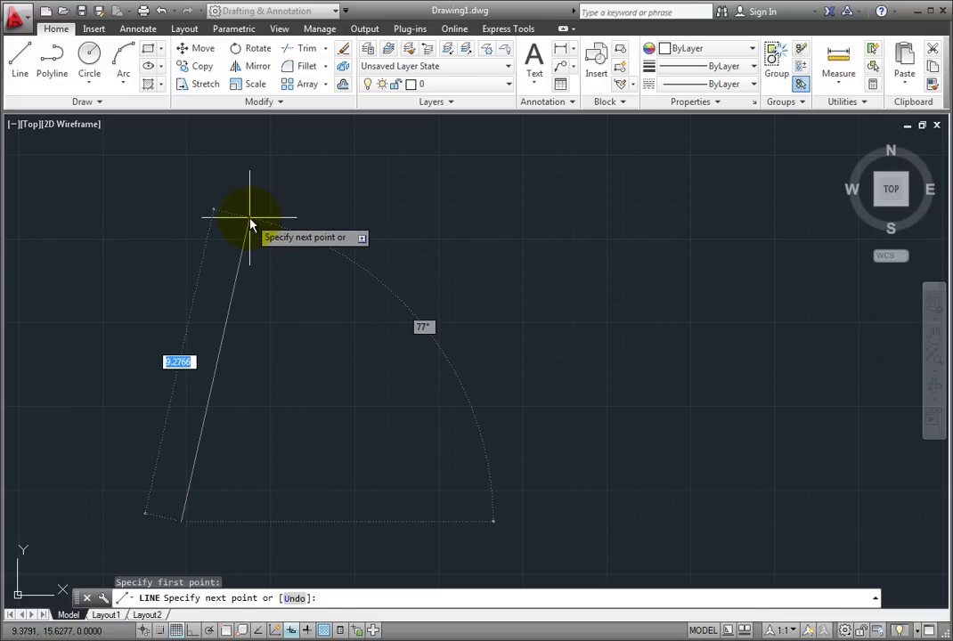
left_click(250, 218)
right_click(250, 223)
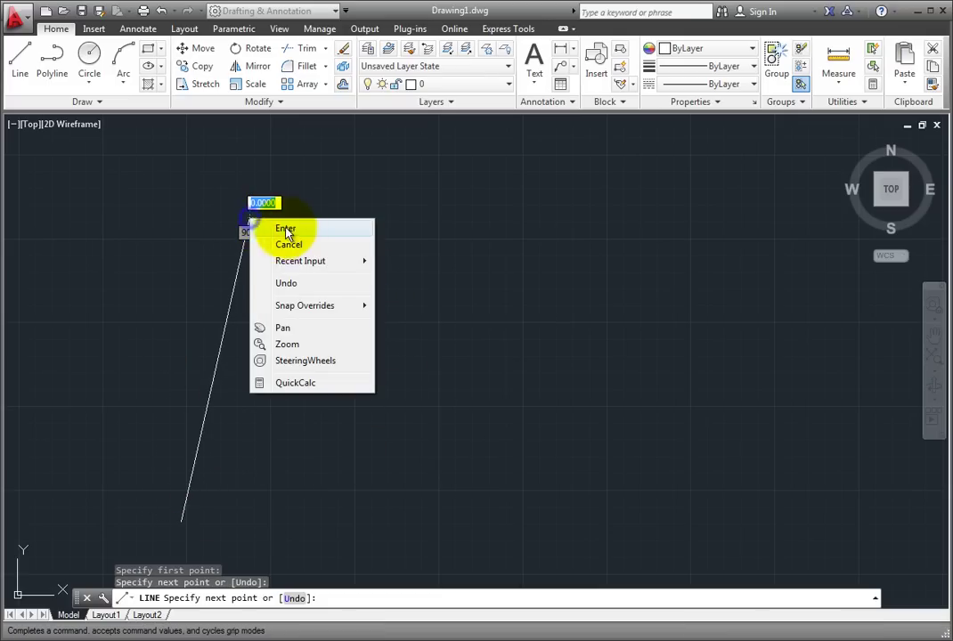
left_click(285, 230)
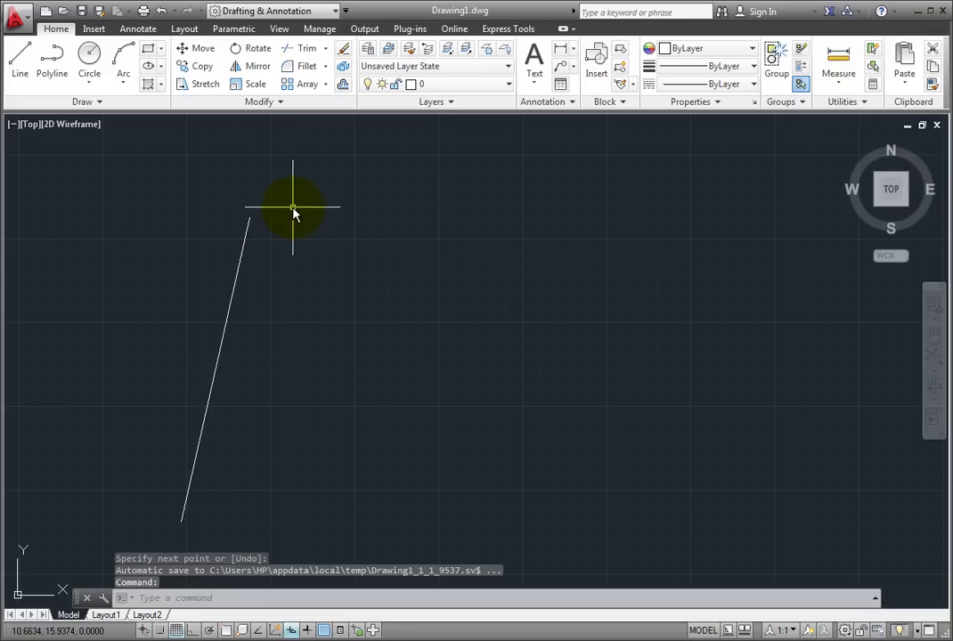
Step: Draw a four-cornered shape beside the line and close it with the Close option
key("Return")
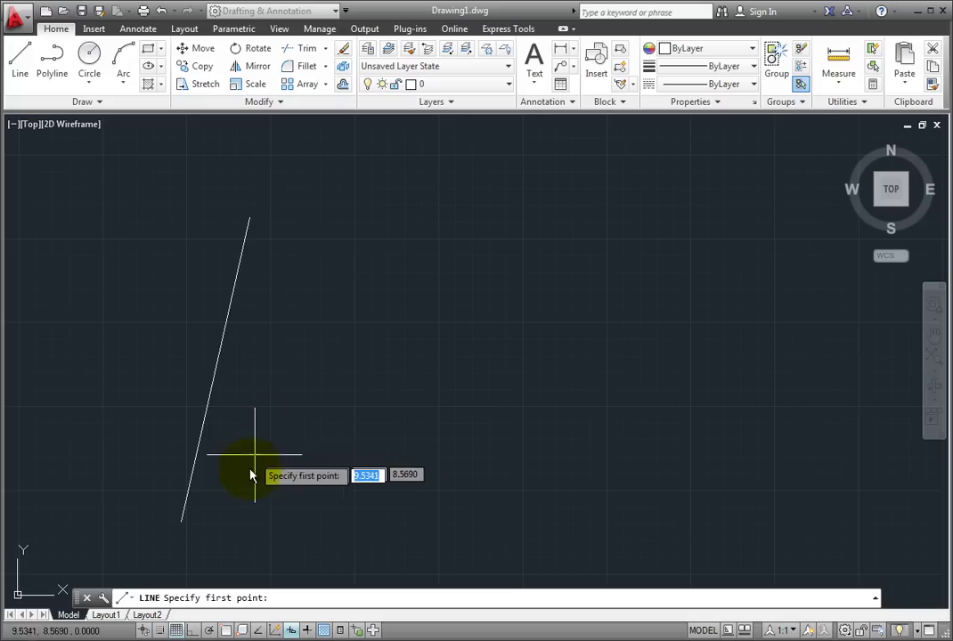
left_click(275, 516)
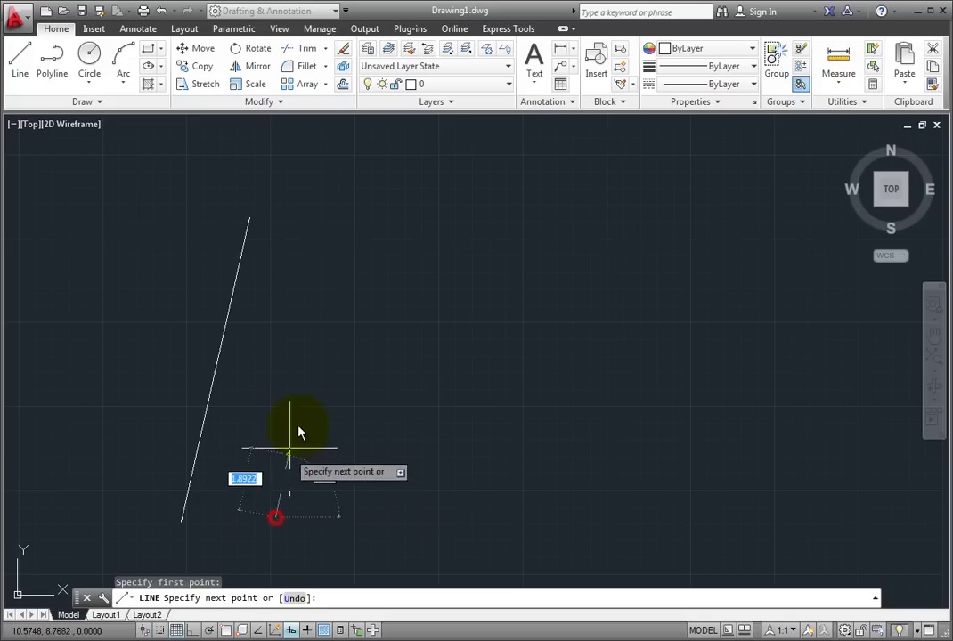
left_click(314, 276)
left_click(521, 318)
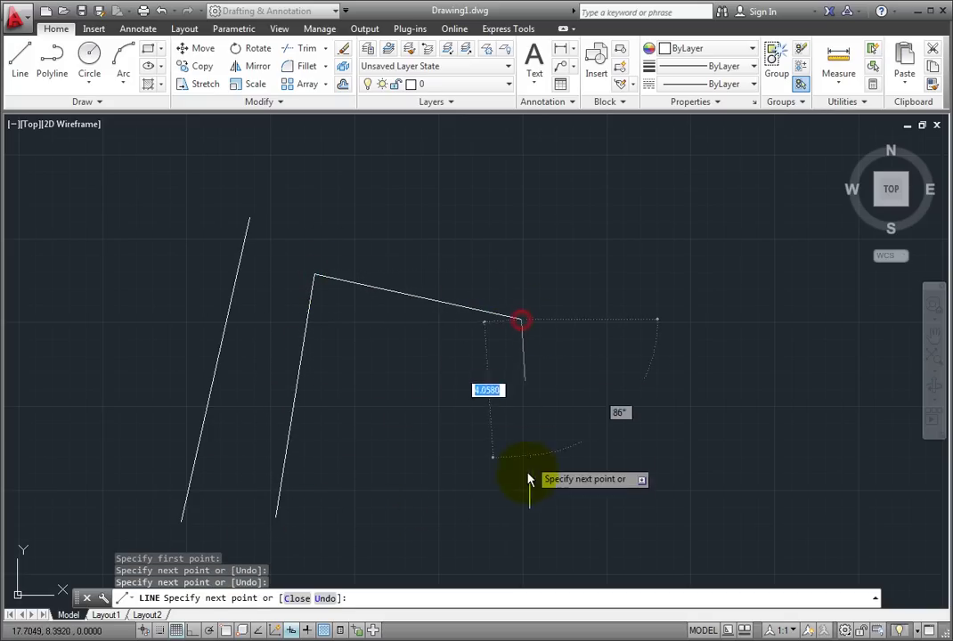
left_click(515, 511)
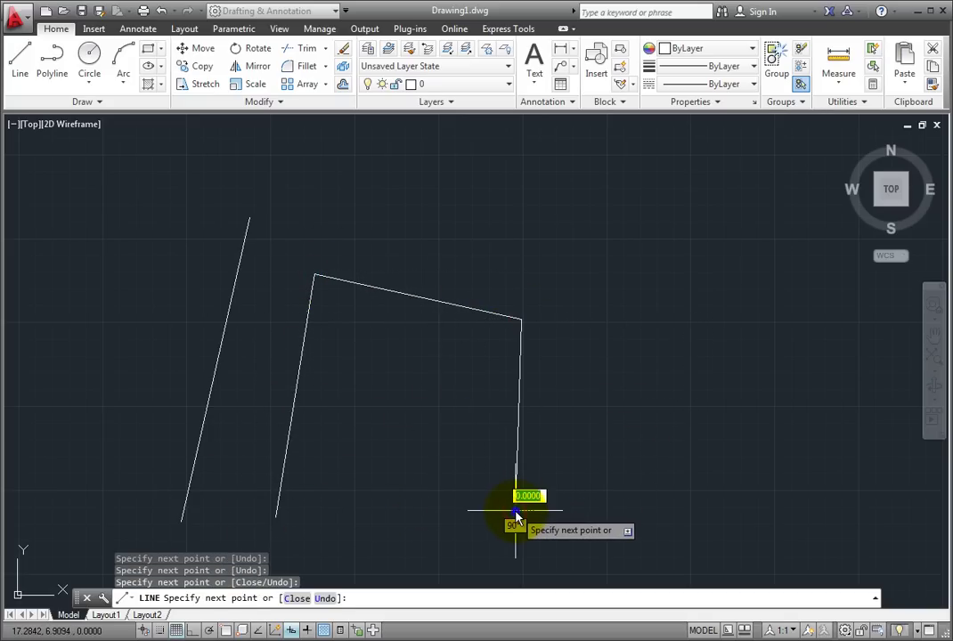
right_click(515, 511)
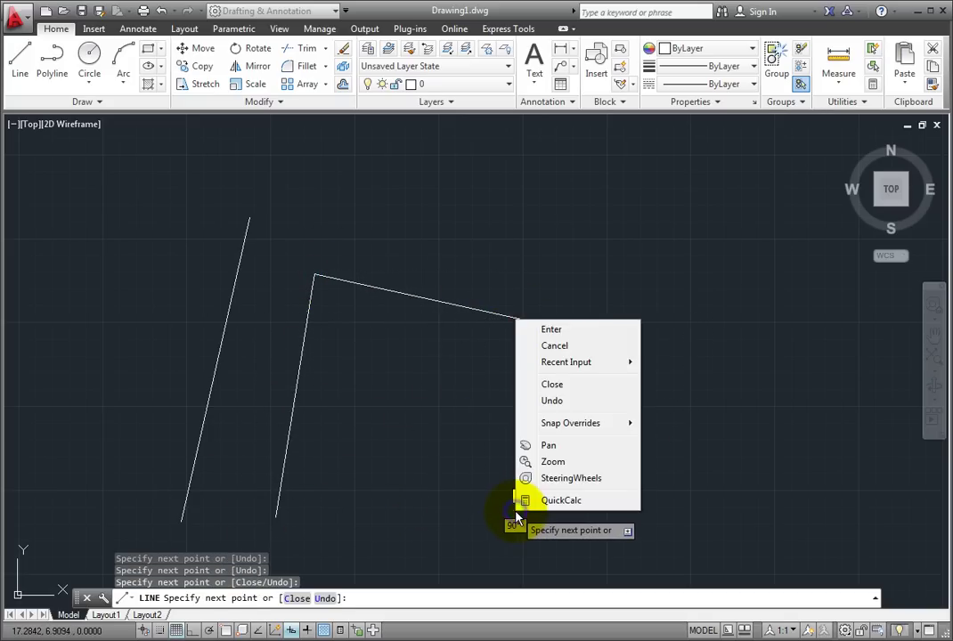
left_click(577, 389)
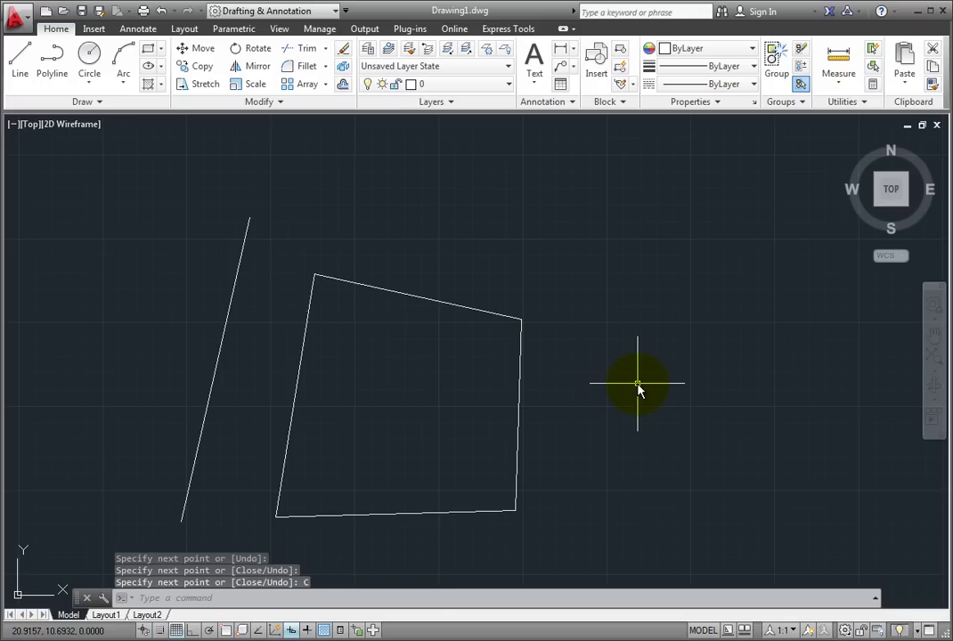
Step: Draw a square rectangle to the right of the quadrilateral from two opposite corners
left_click(147, 49)
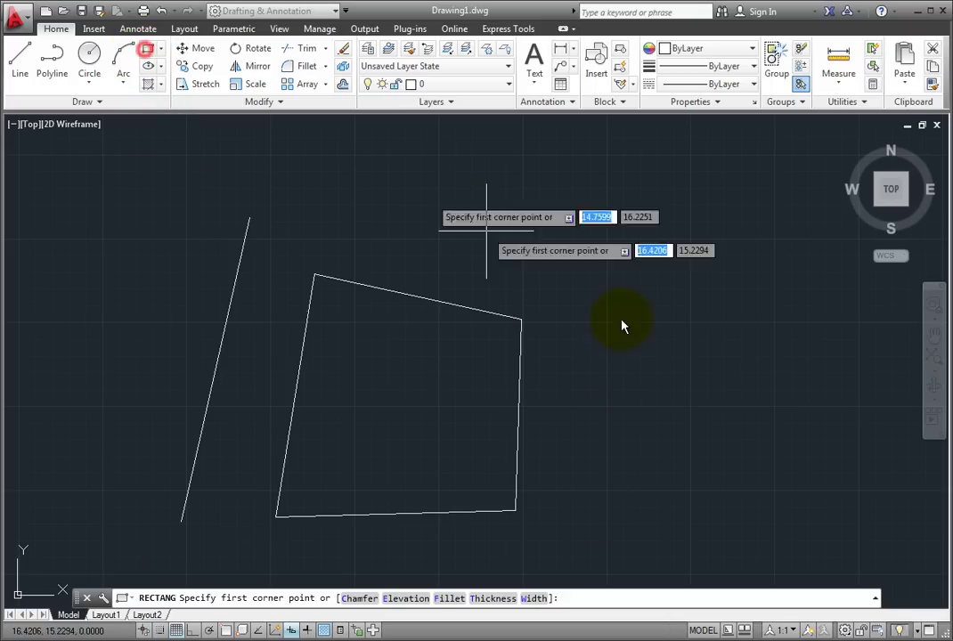
left_click(580, 327)
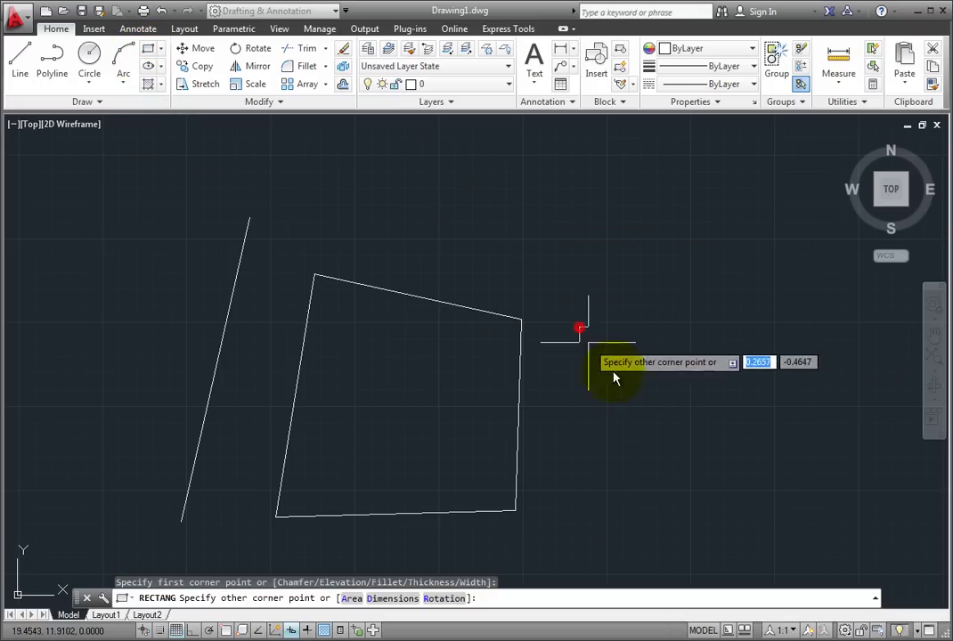
left_click(717, 469)
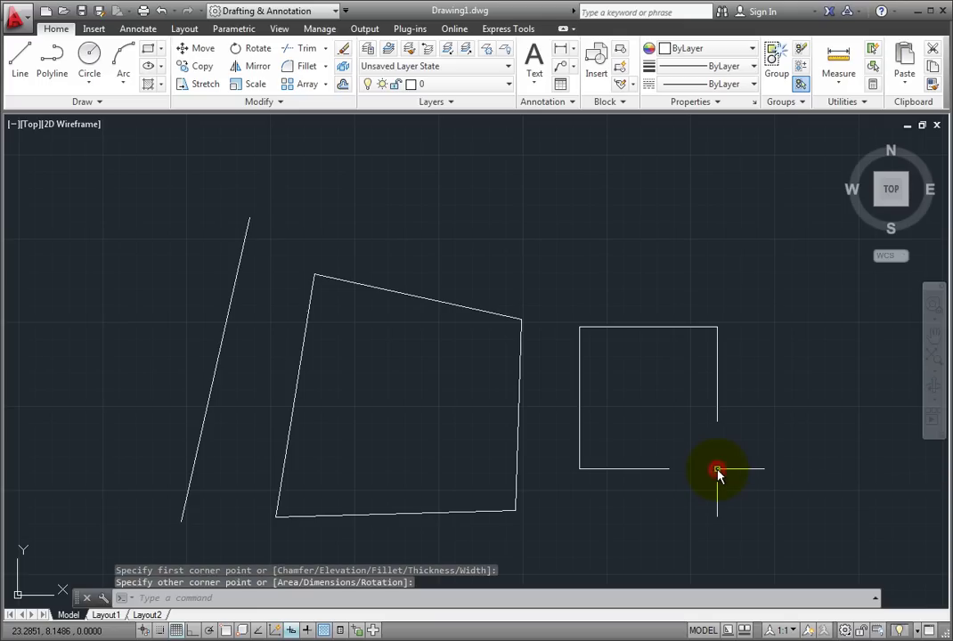
Step: Draw a second slanted line at the far right, from lower right upward
left_click(22, 69)
left_click(768, 532)
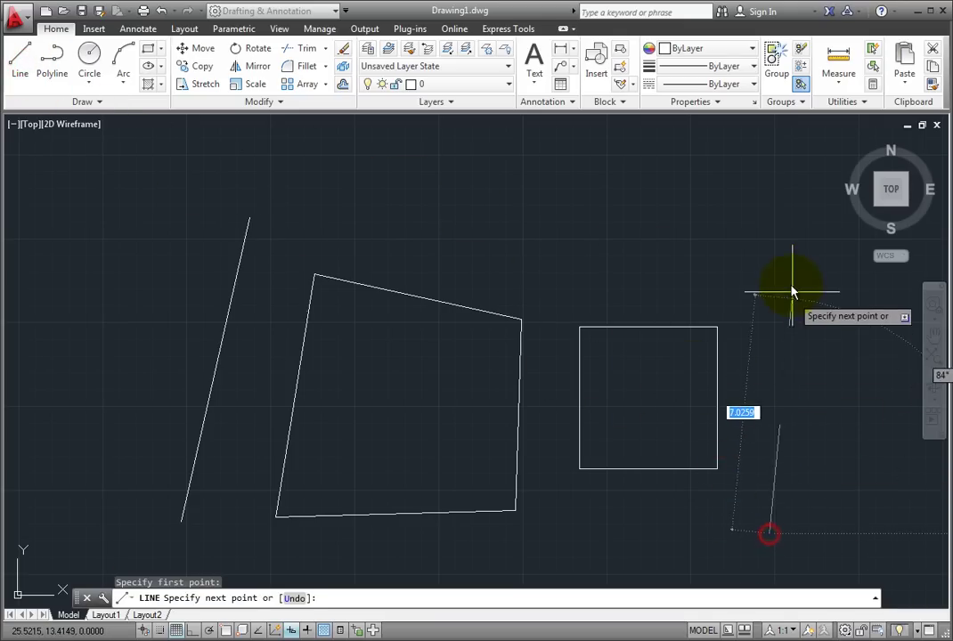
left_click(790, 285)
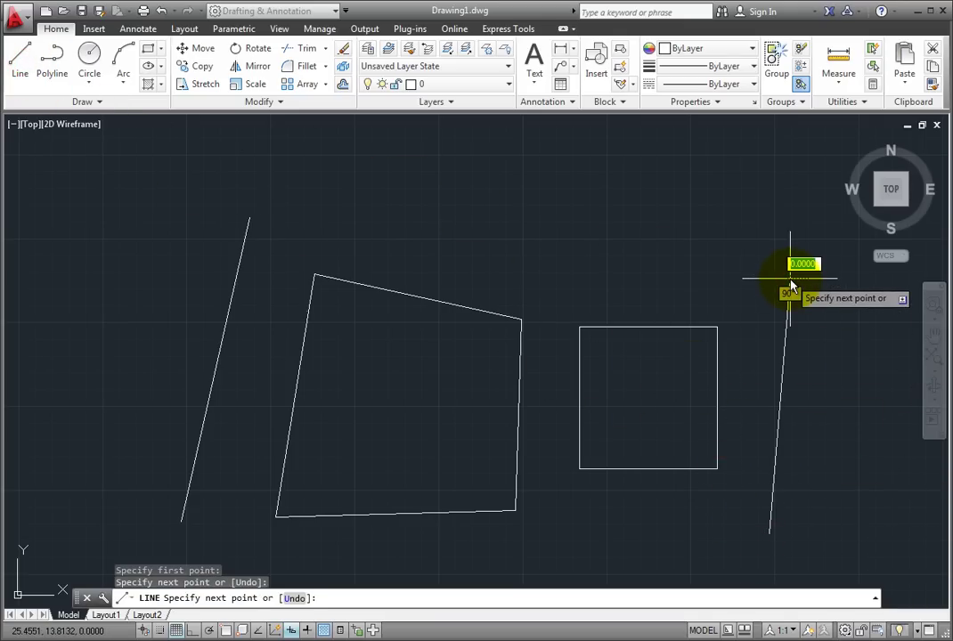
key("Return")
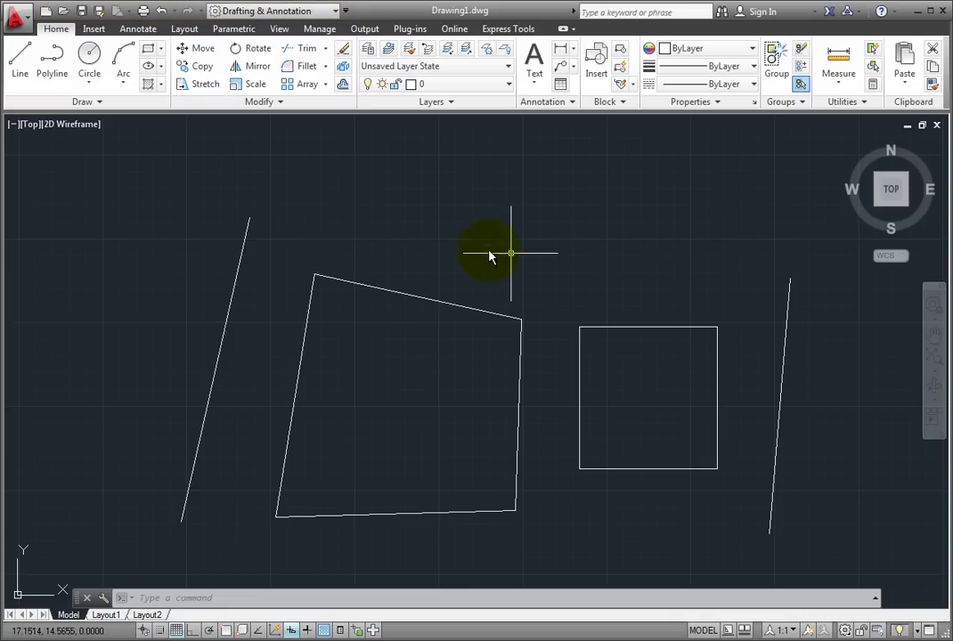
Step: Undo four times, removing the right line, rectangle, quadrilateral and first line
left_click(164, 11)
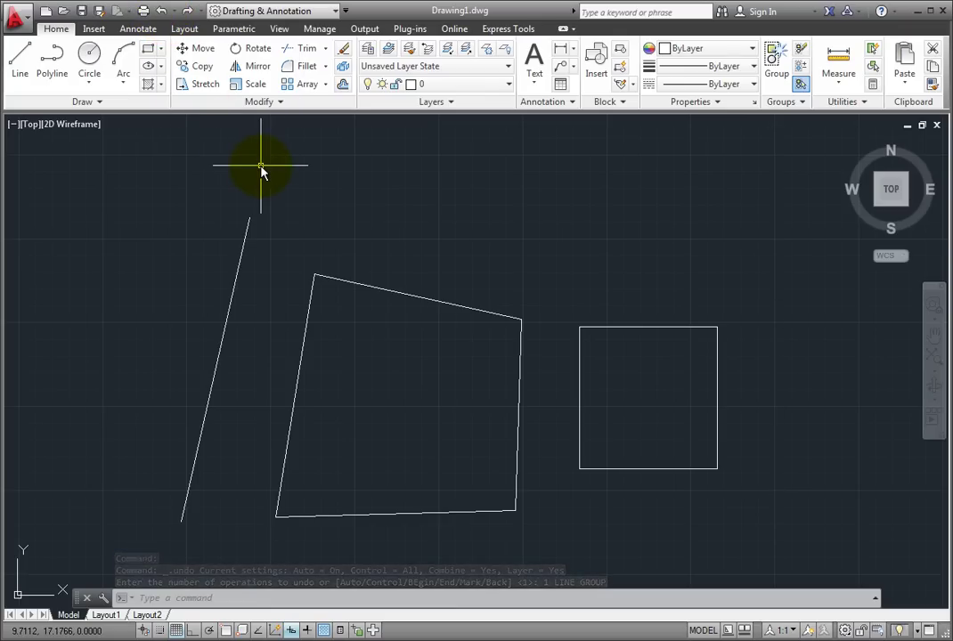
left_click(162, 11)
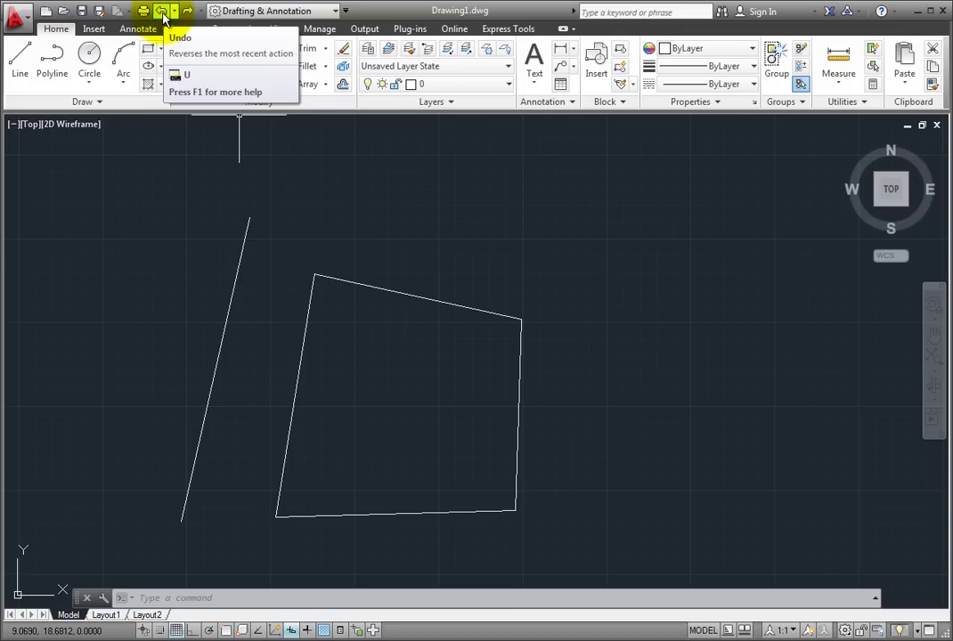
left_click(162, 12)
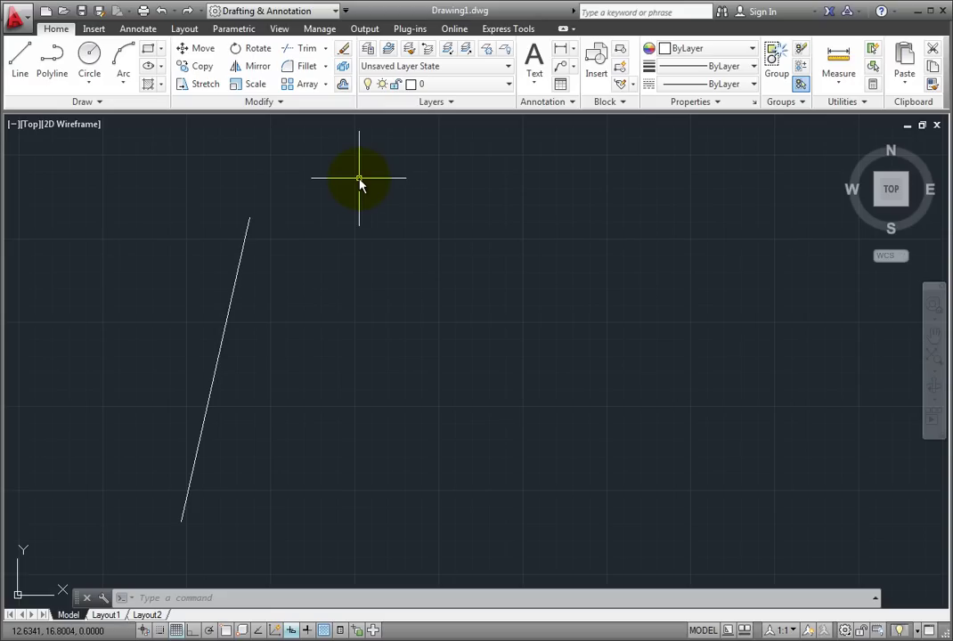
left_click(162, 11)
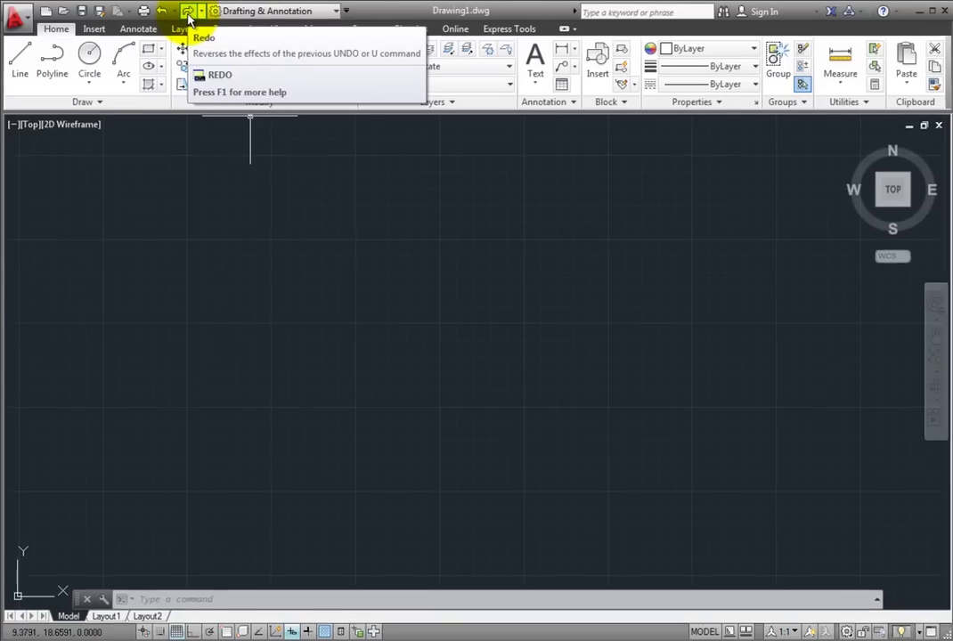
Step: Redo the line, quadrilateral and other undone shapes, then display the Undo history list
left_click(188, 13)
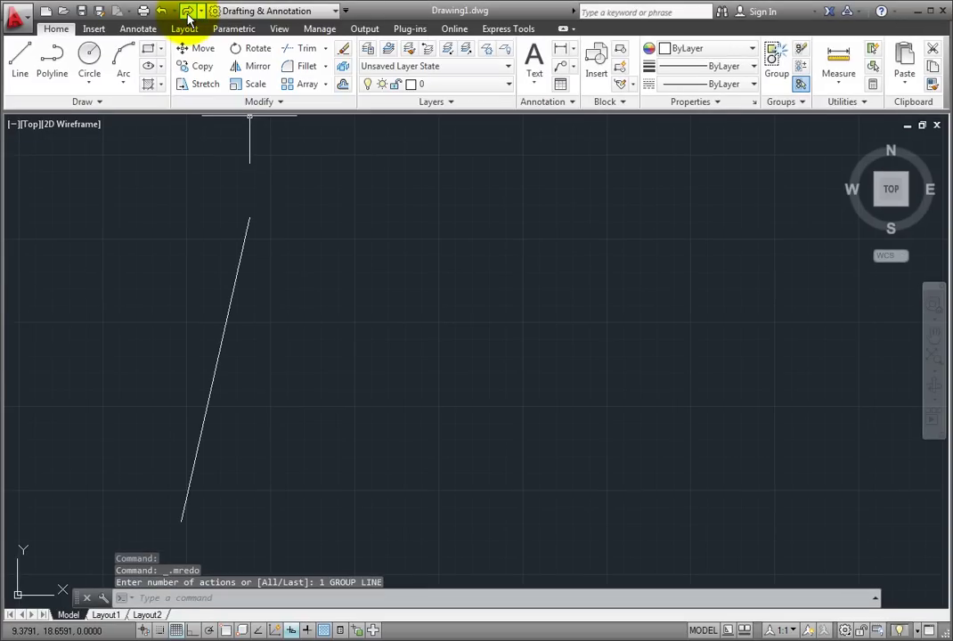
left_click(188, 13)
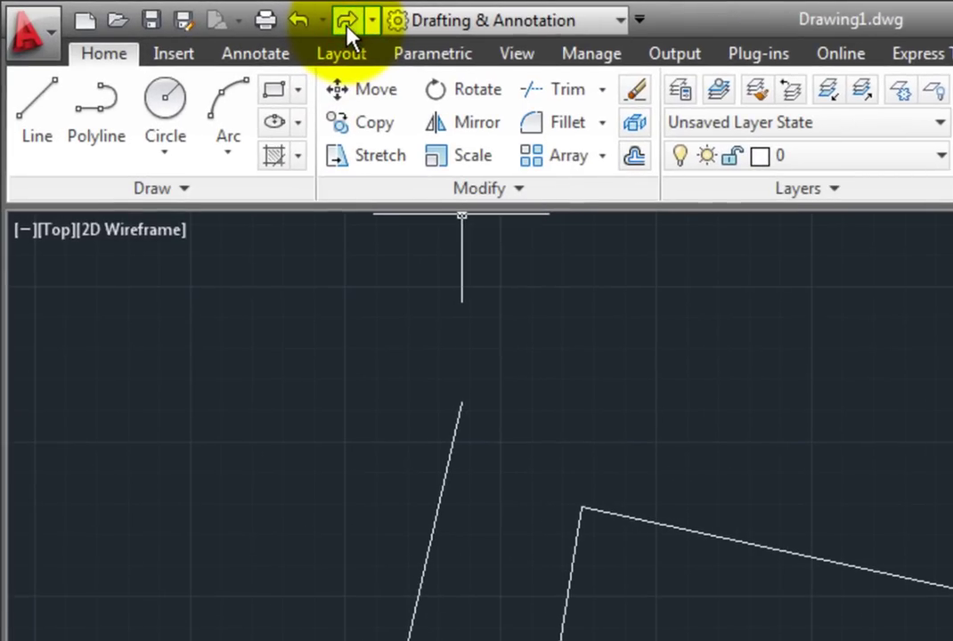
left_click(347, 24)
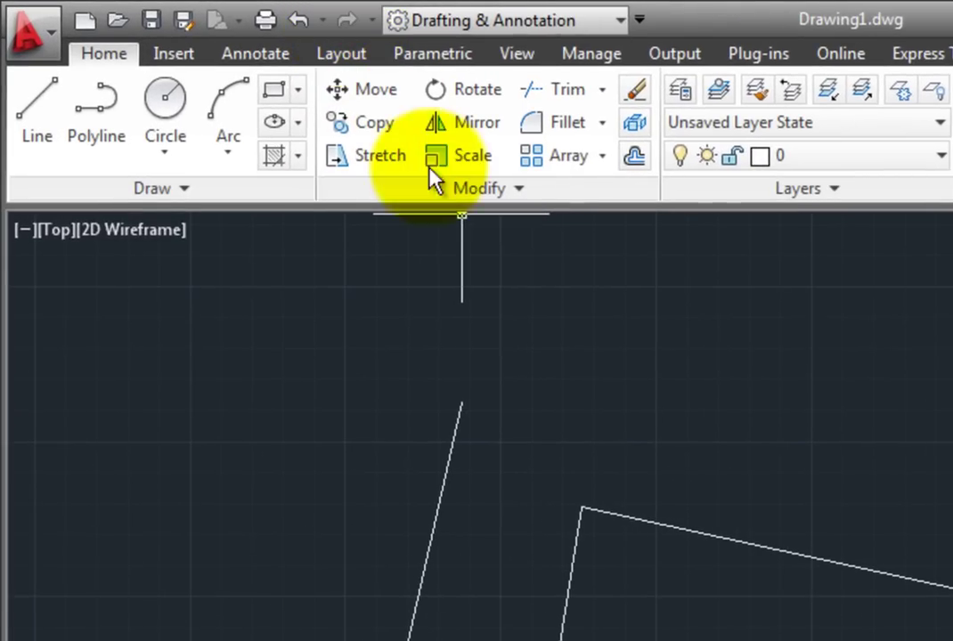
left_click(325, 22)
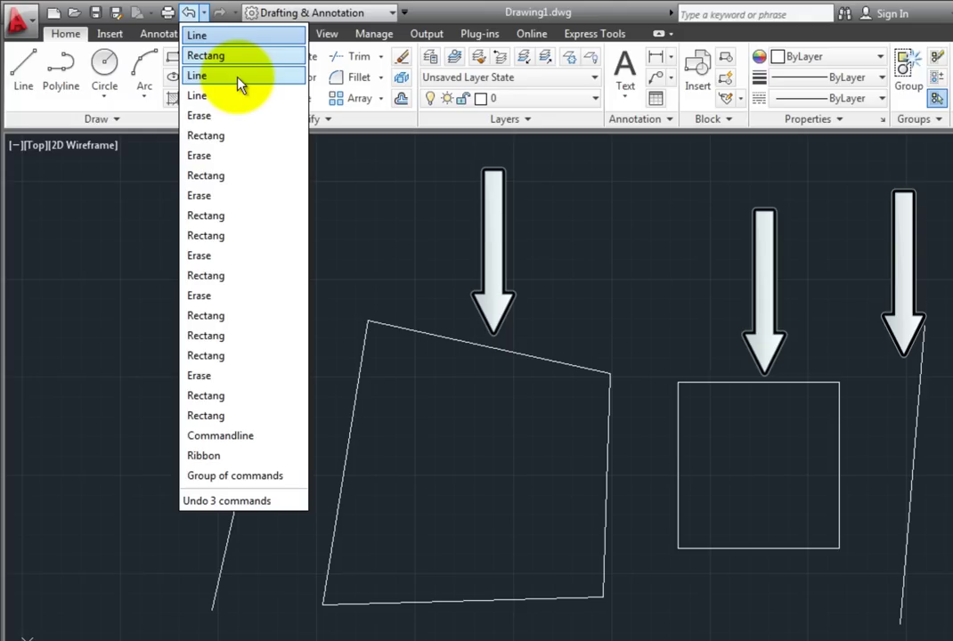
Step: Undo three commands at once from the Undo list, then show the Redo list
left_click(238, 78)
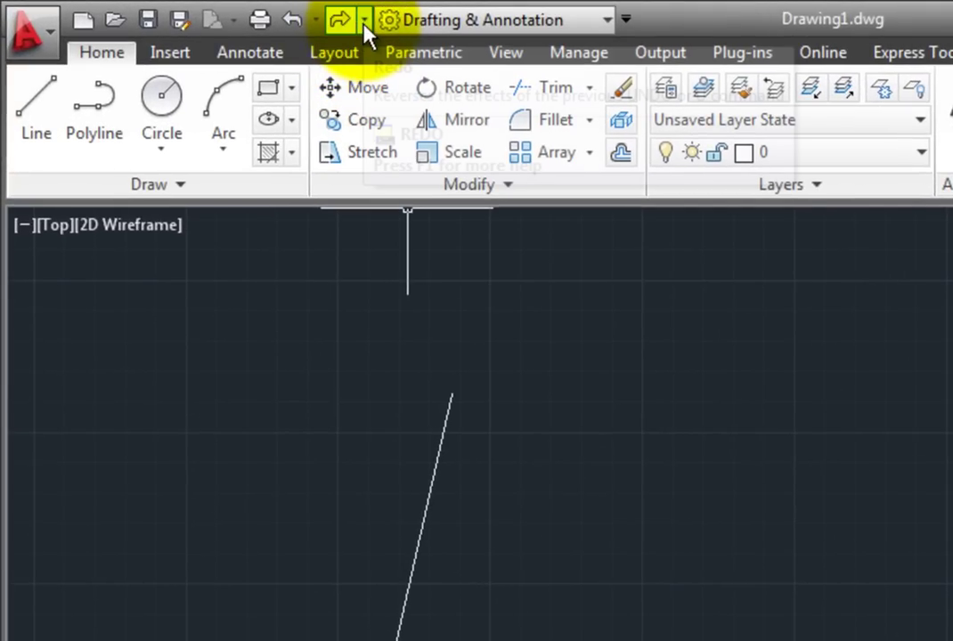
left_click(364, 22)
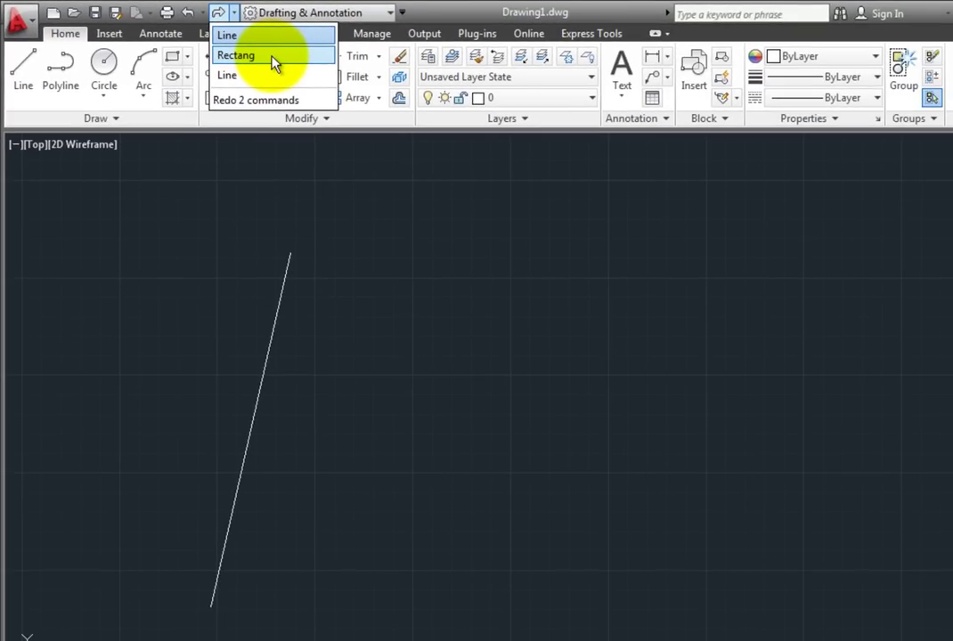
Step: Redo two commands up to Rectang, restoring the quadrilateral and square
left_click(273, 57)
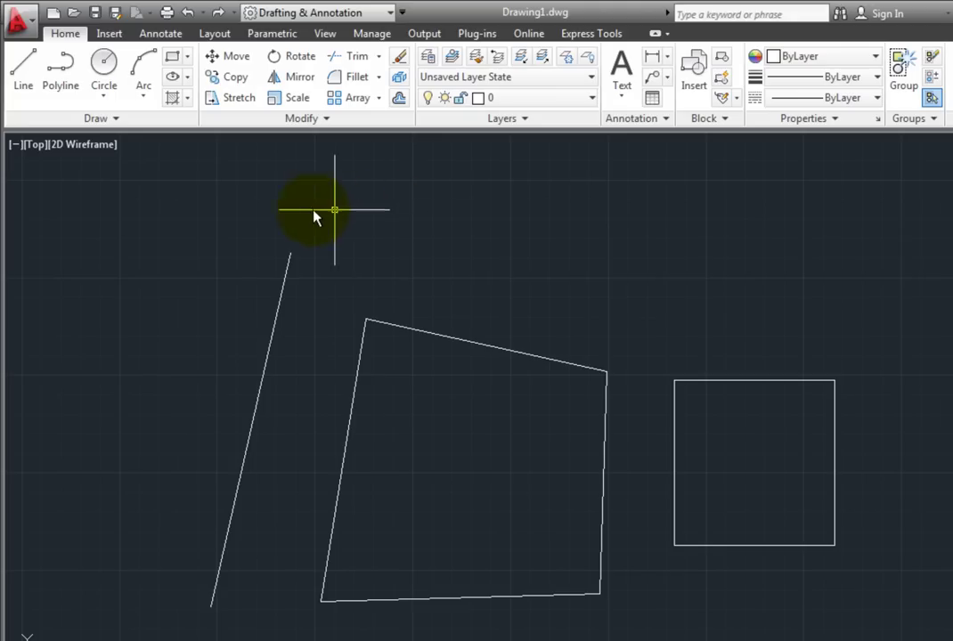
Step: Draw a nearly horizontal line along the bottom toward the lower right corner
left_click(23, 70)
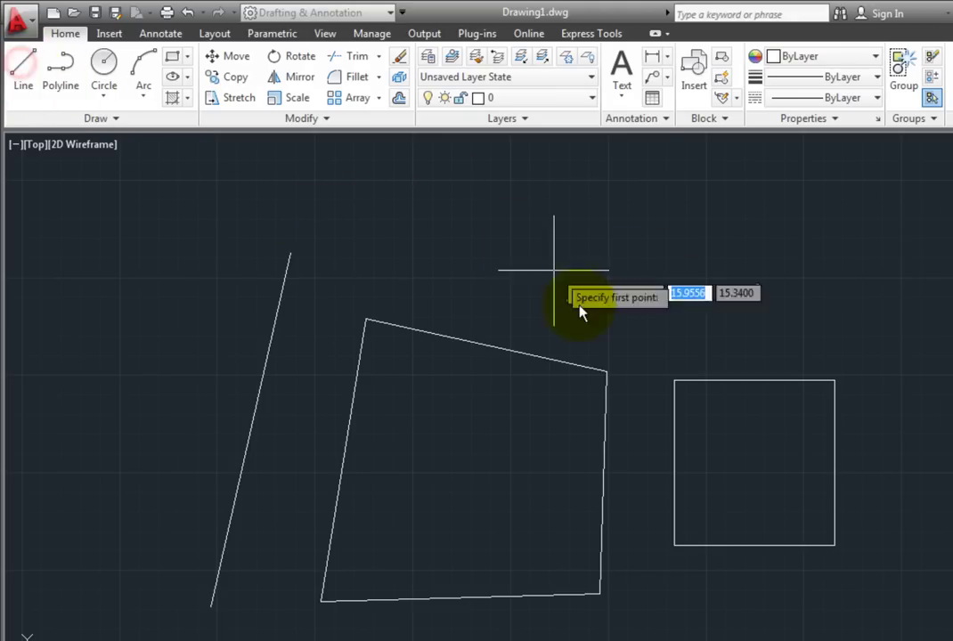
left_click(882, 615)
right_click(881, 615)
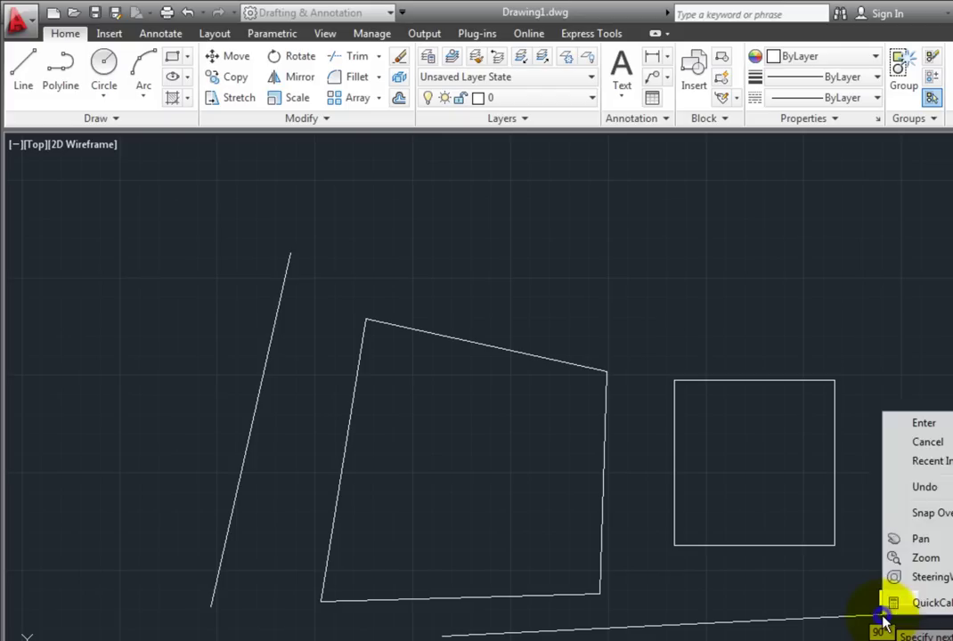